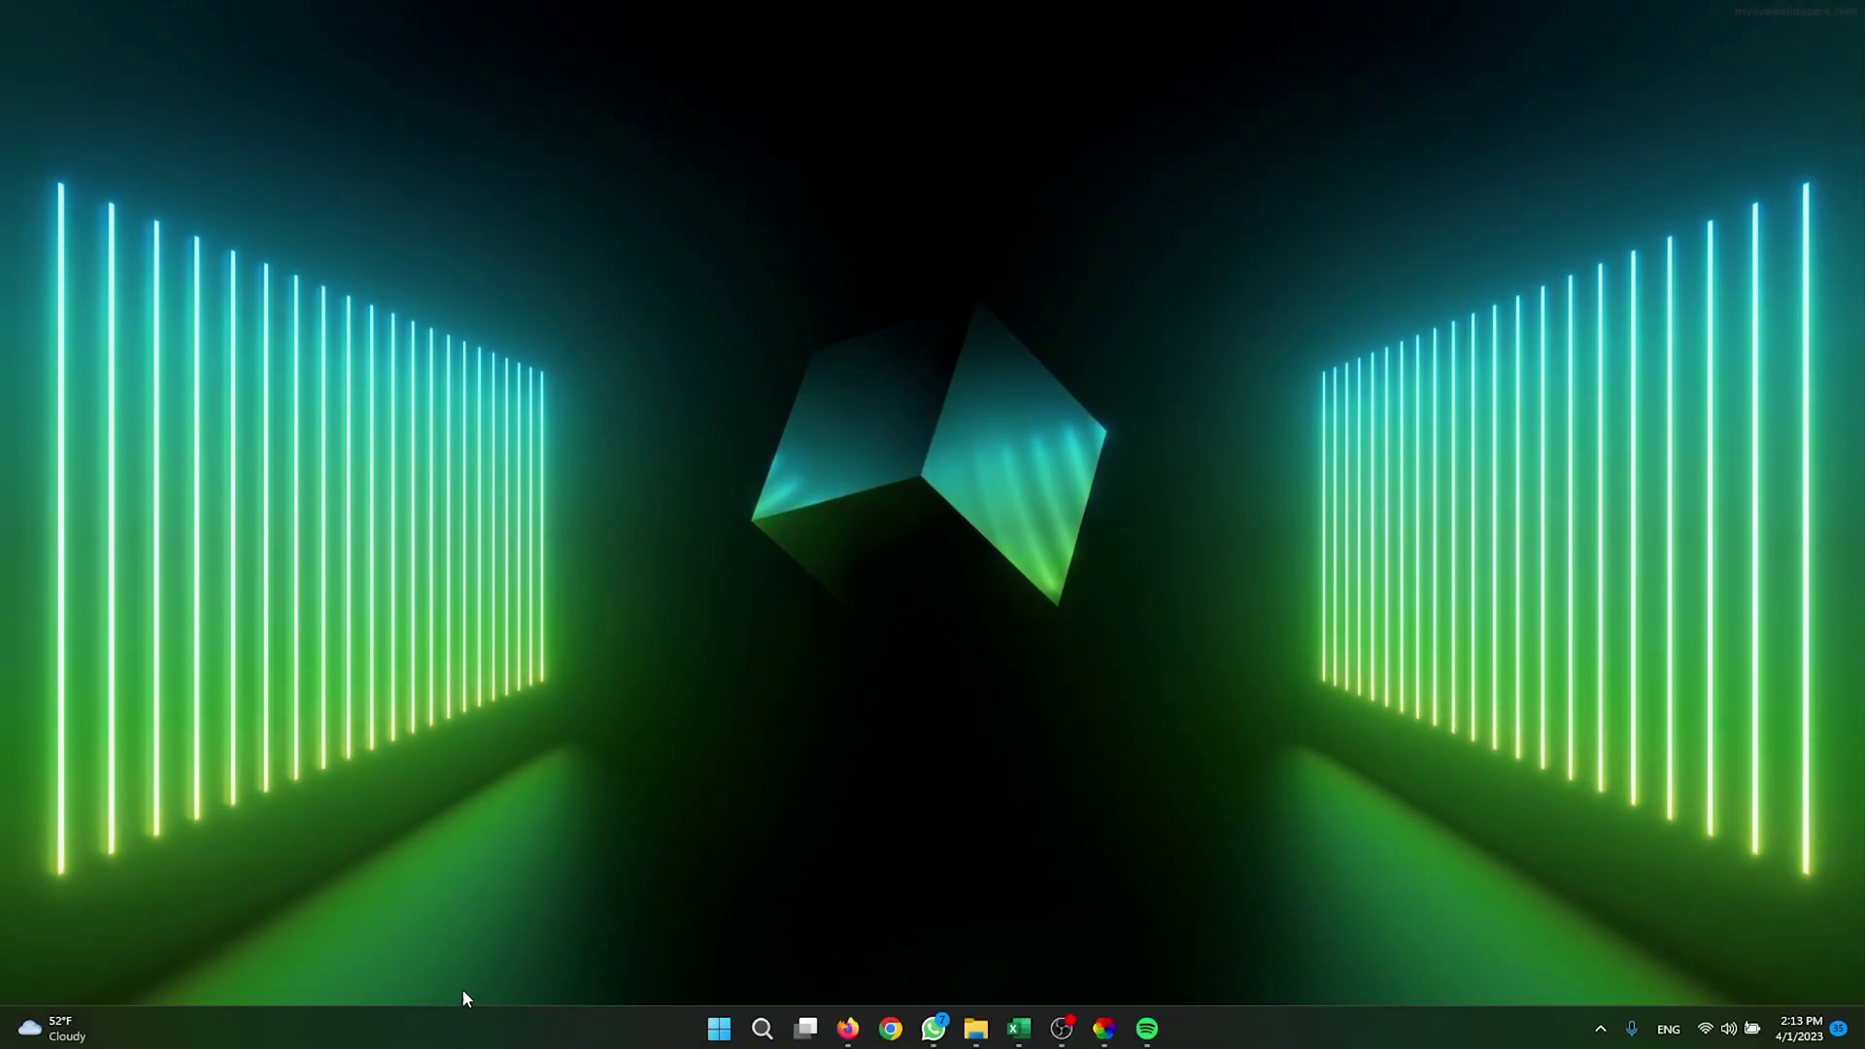
Step: Search Windows for 'device manager', fixing the misspelled search term
left_click(761, 1026)
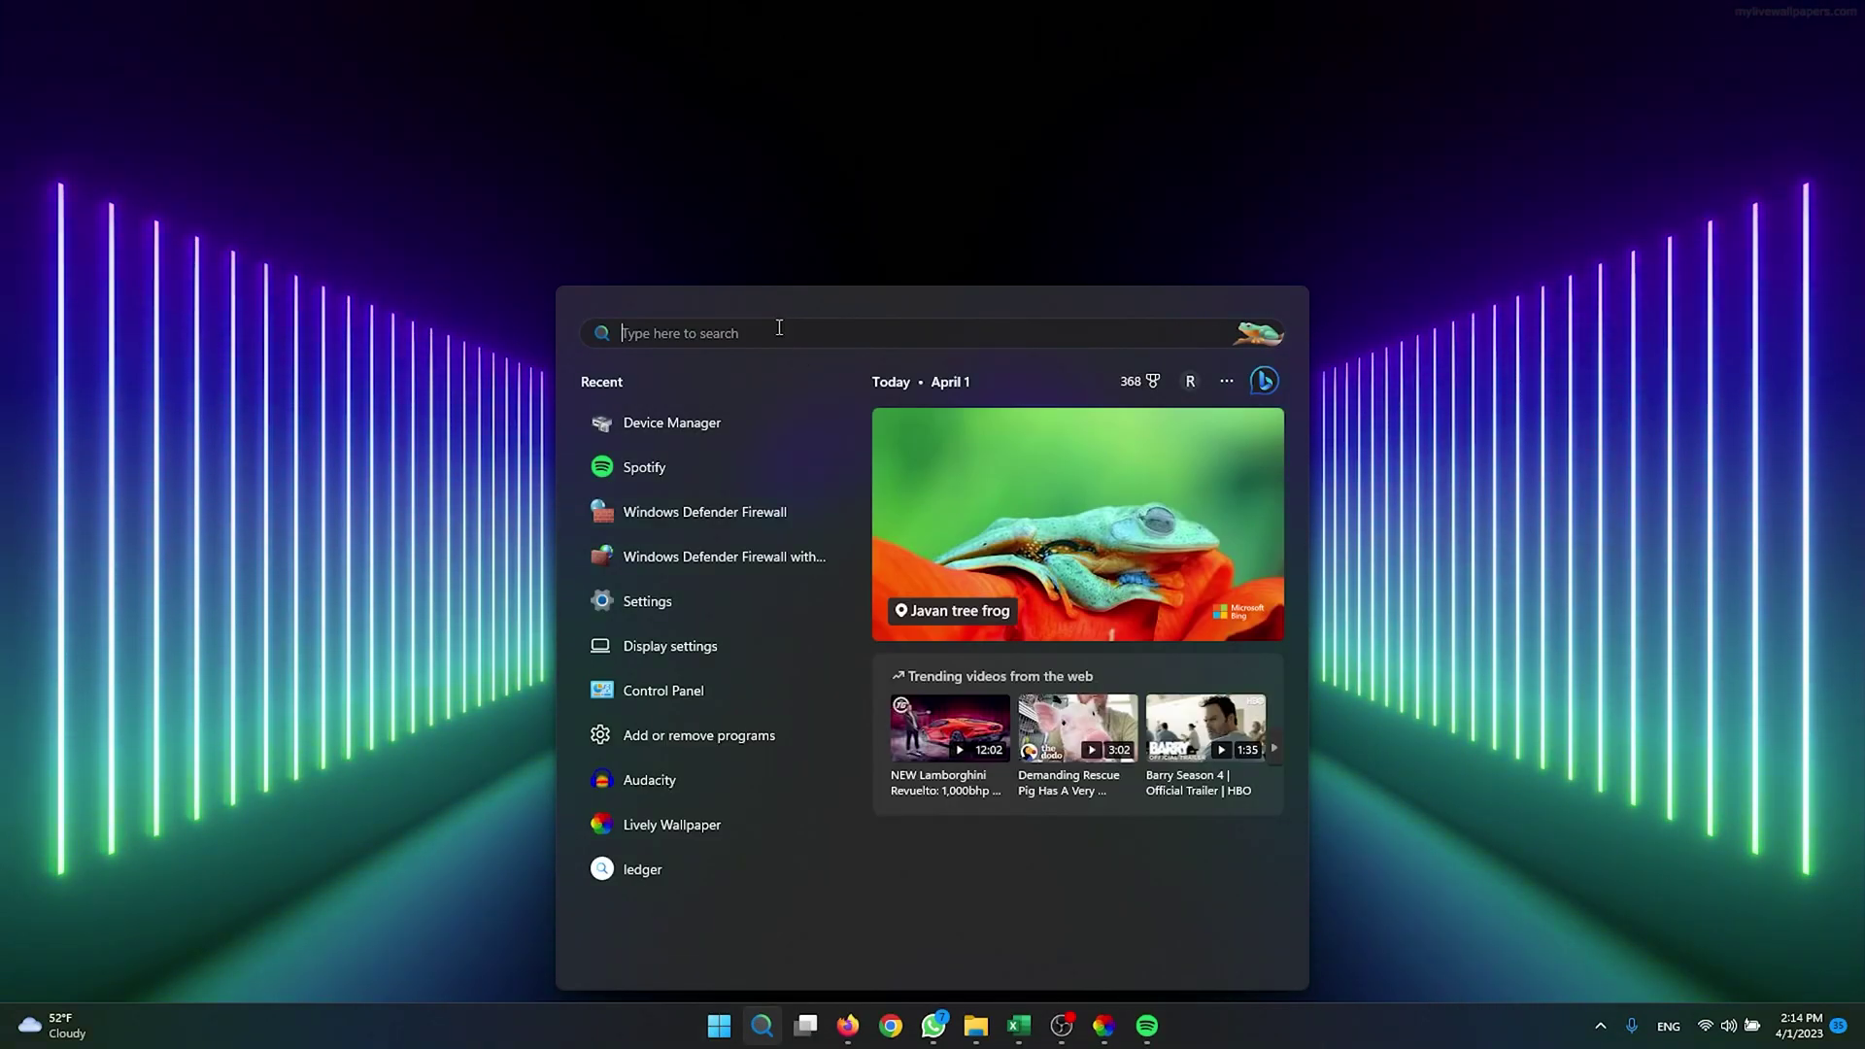
type("devi")
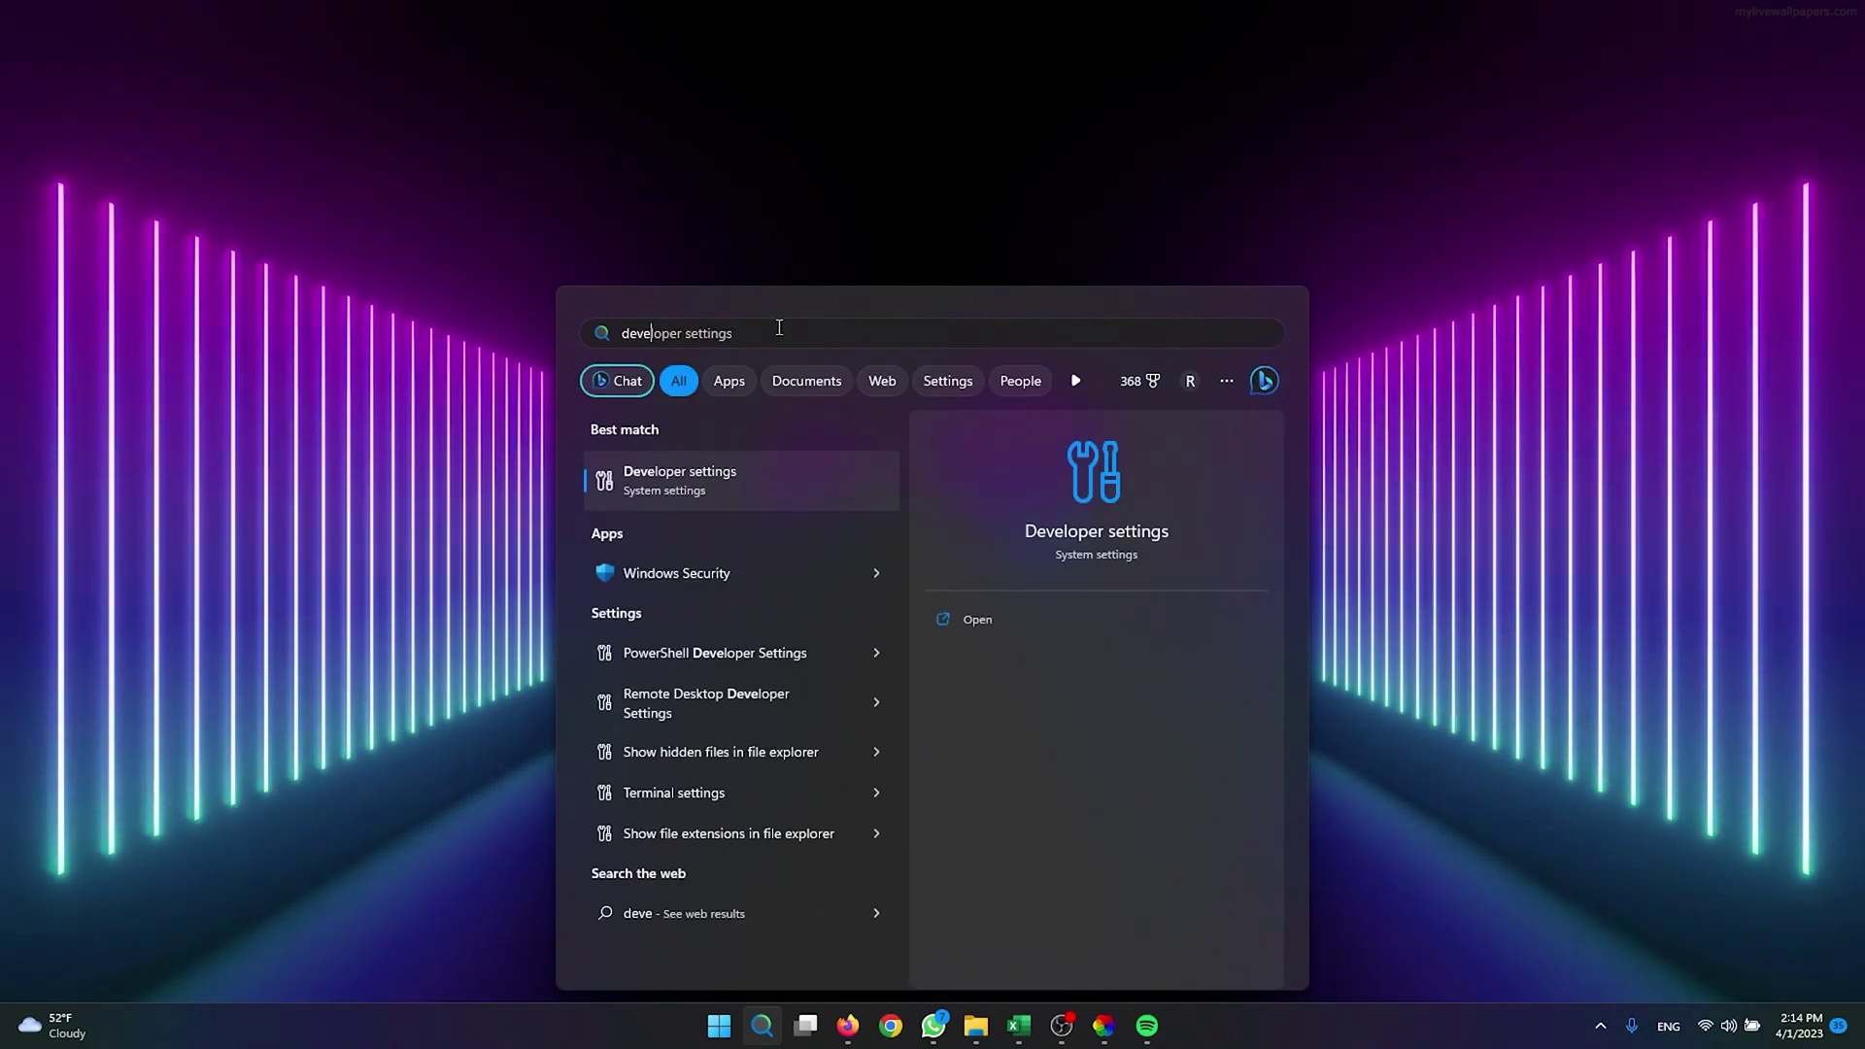
type("ve")
key("BackSpace")
key("BackSpace")
key("BackSpace")
type("ce m")
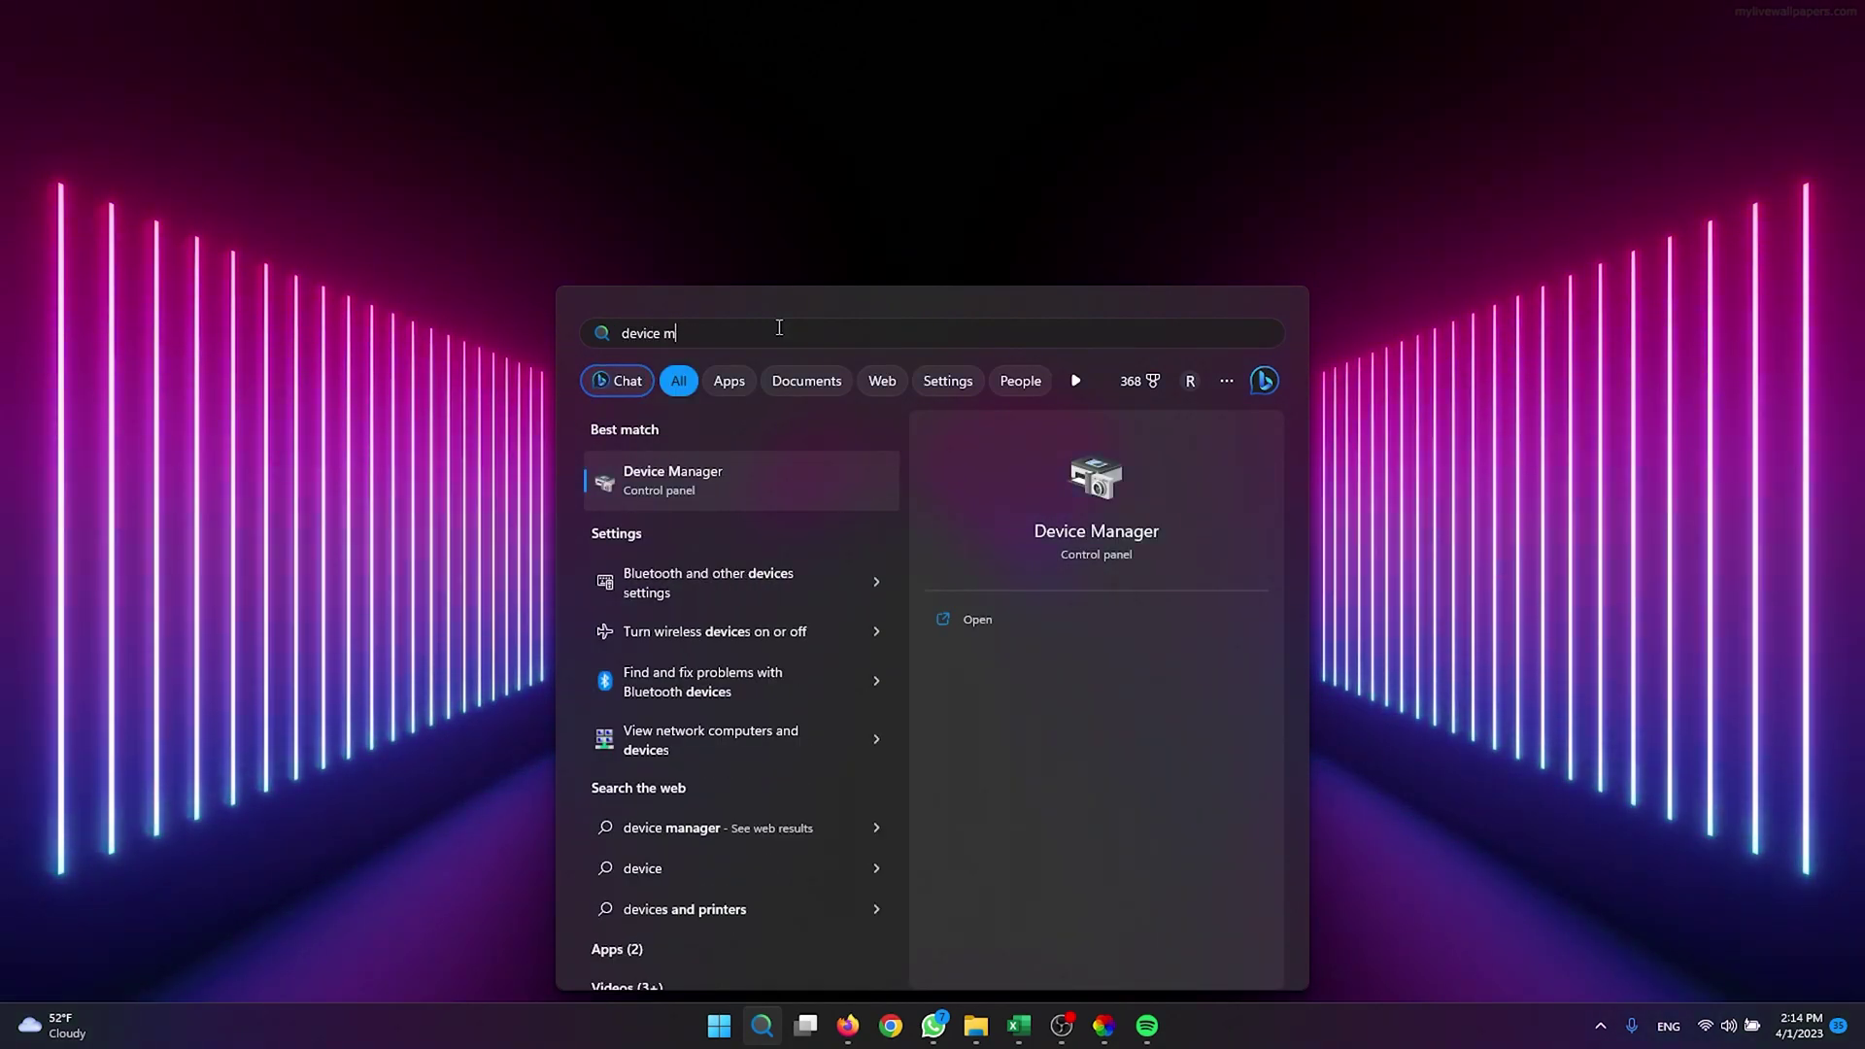
type("anger")
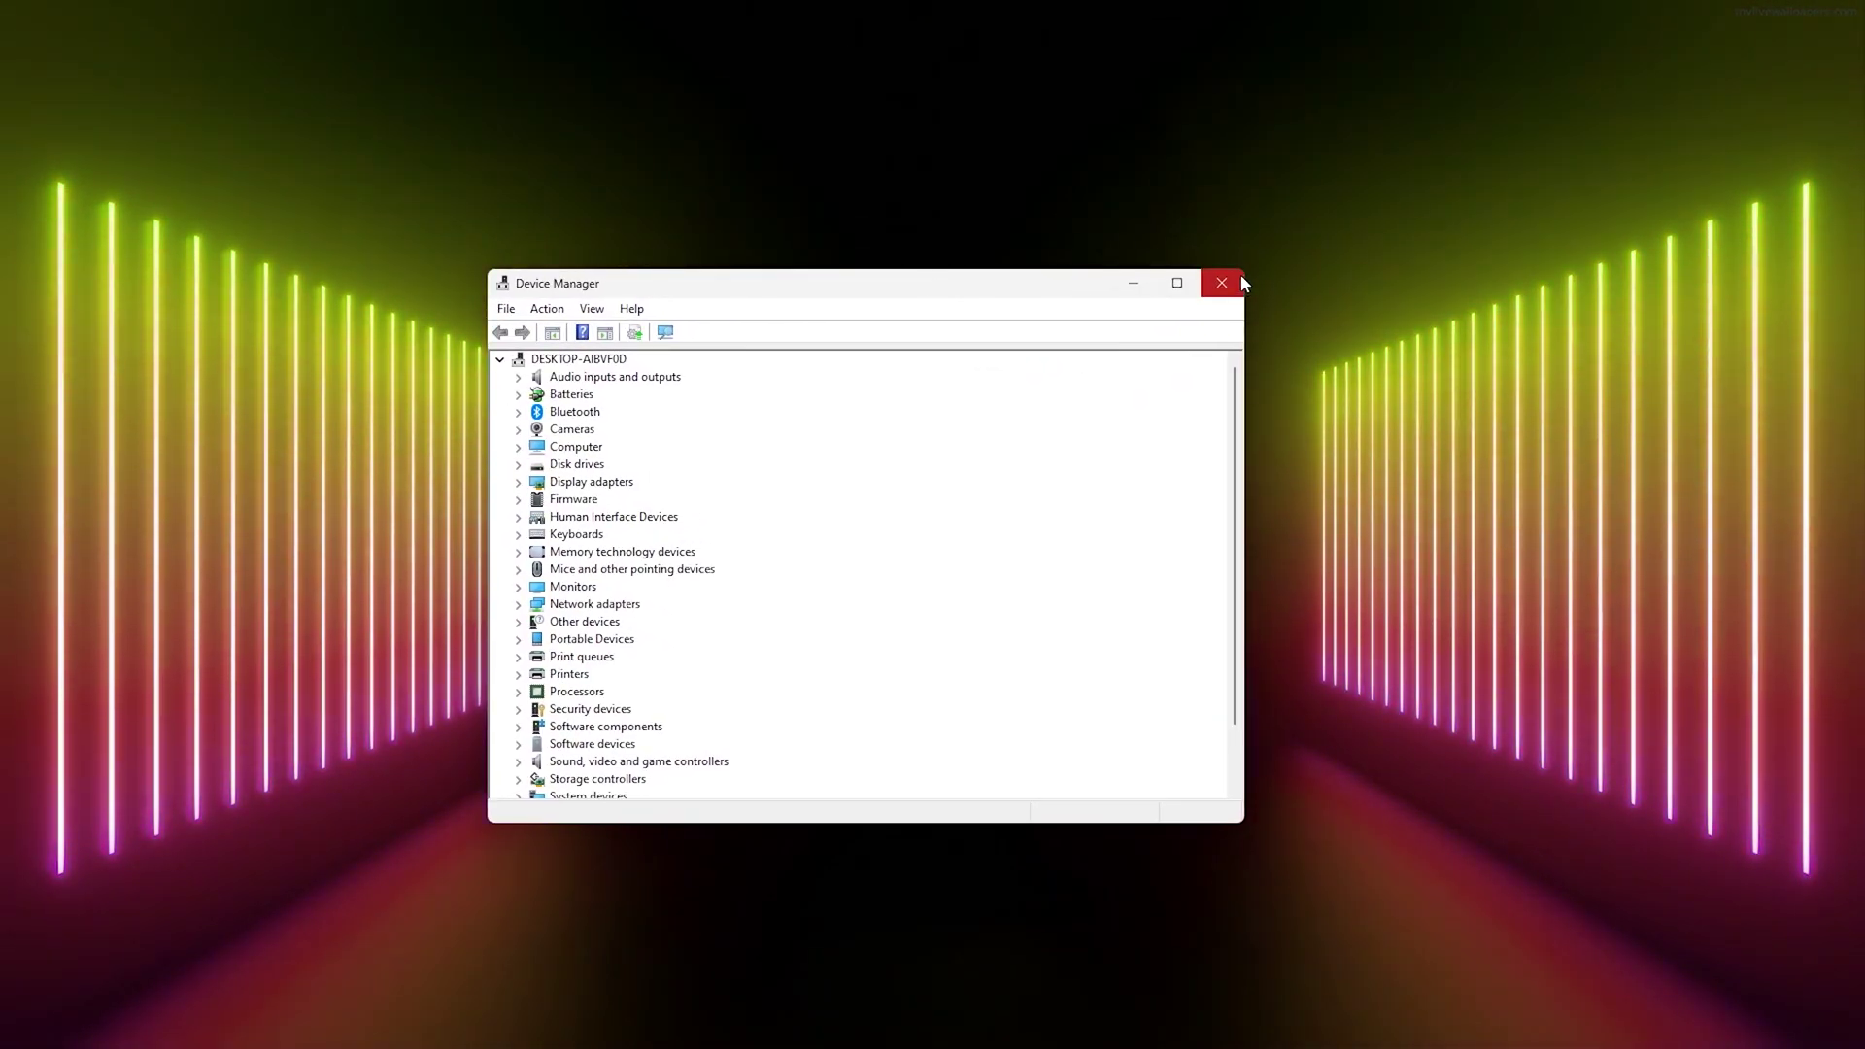
Step: Drag the Device Manager window's top-right corner to enlarge it
left_click_drag(1240, 274, 1421, 215)
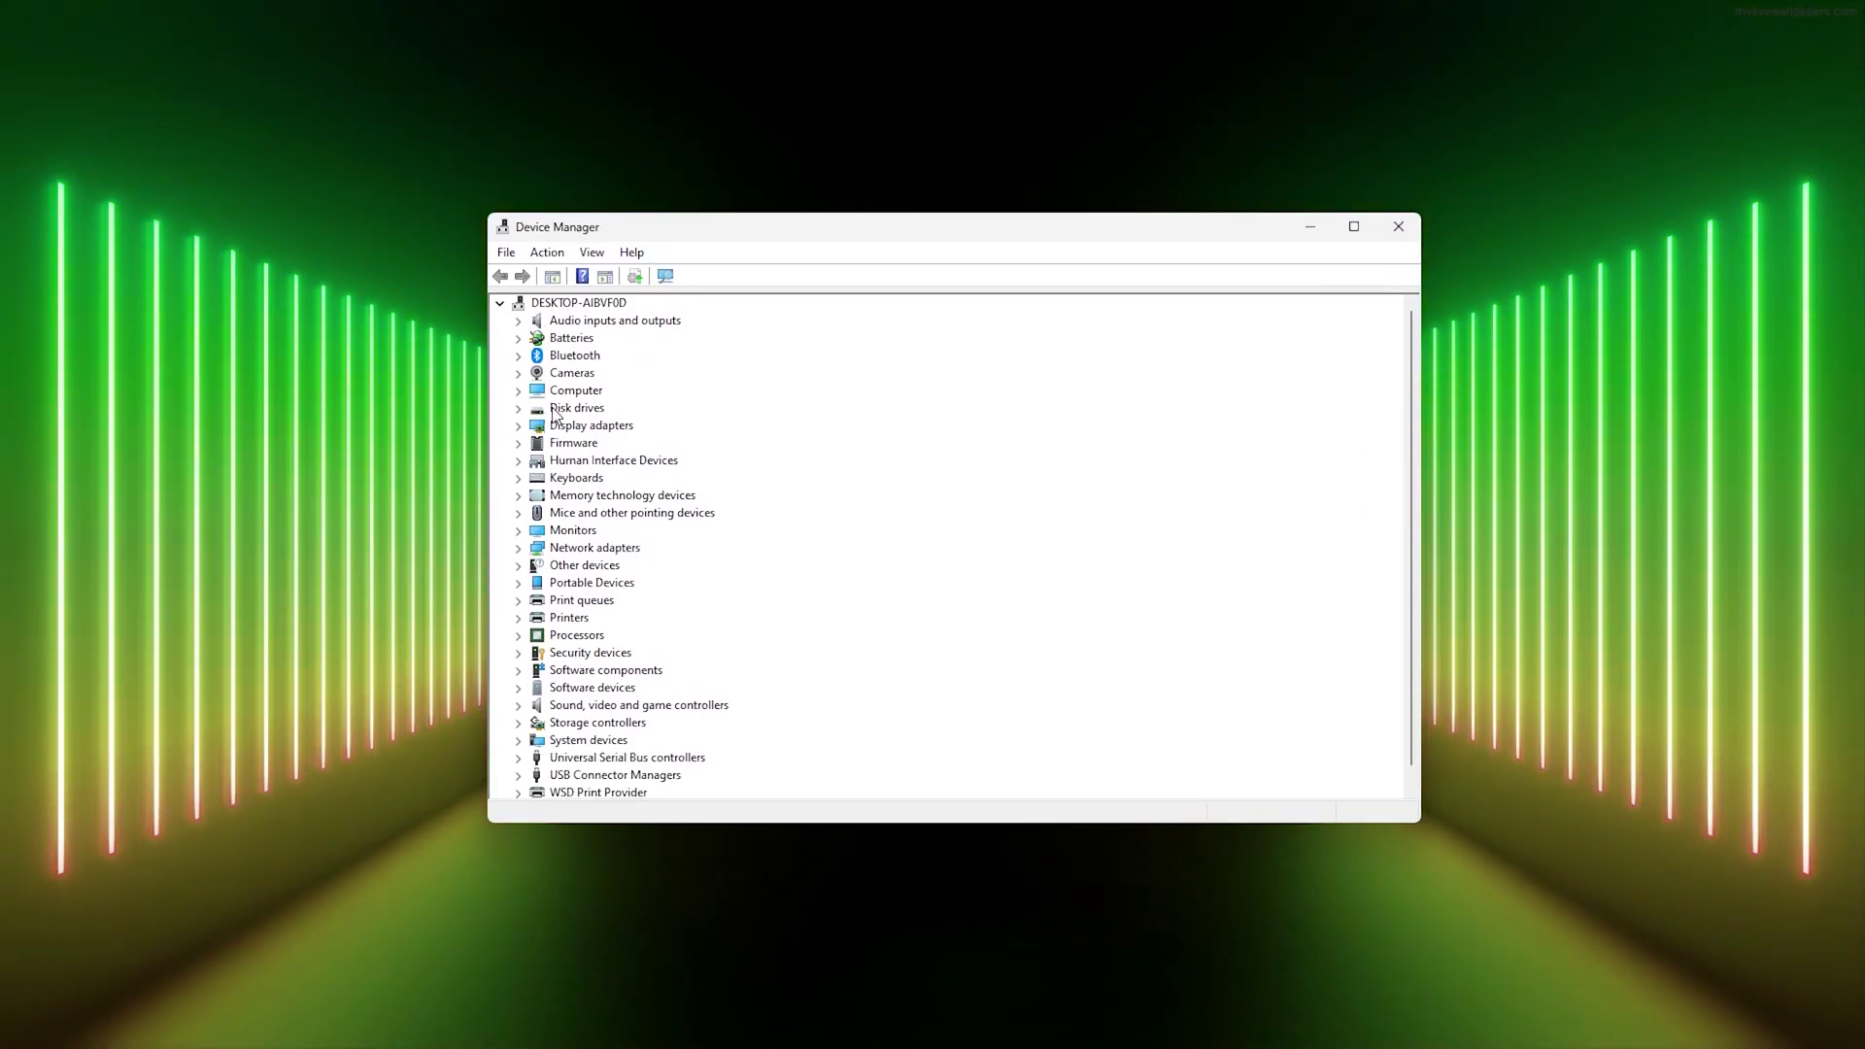
scroll(554, 417, "down", 1)
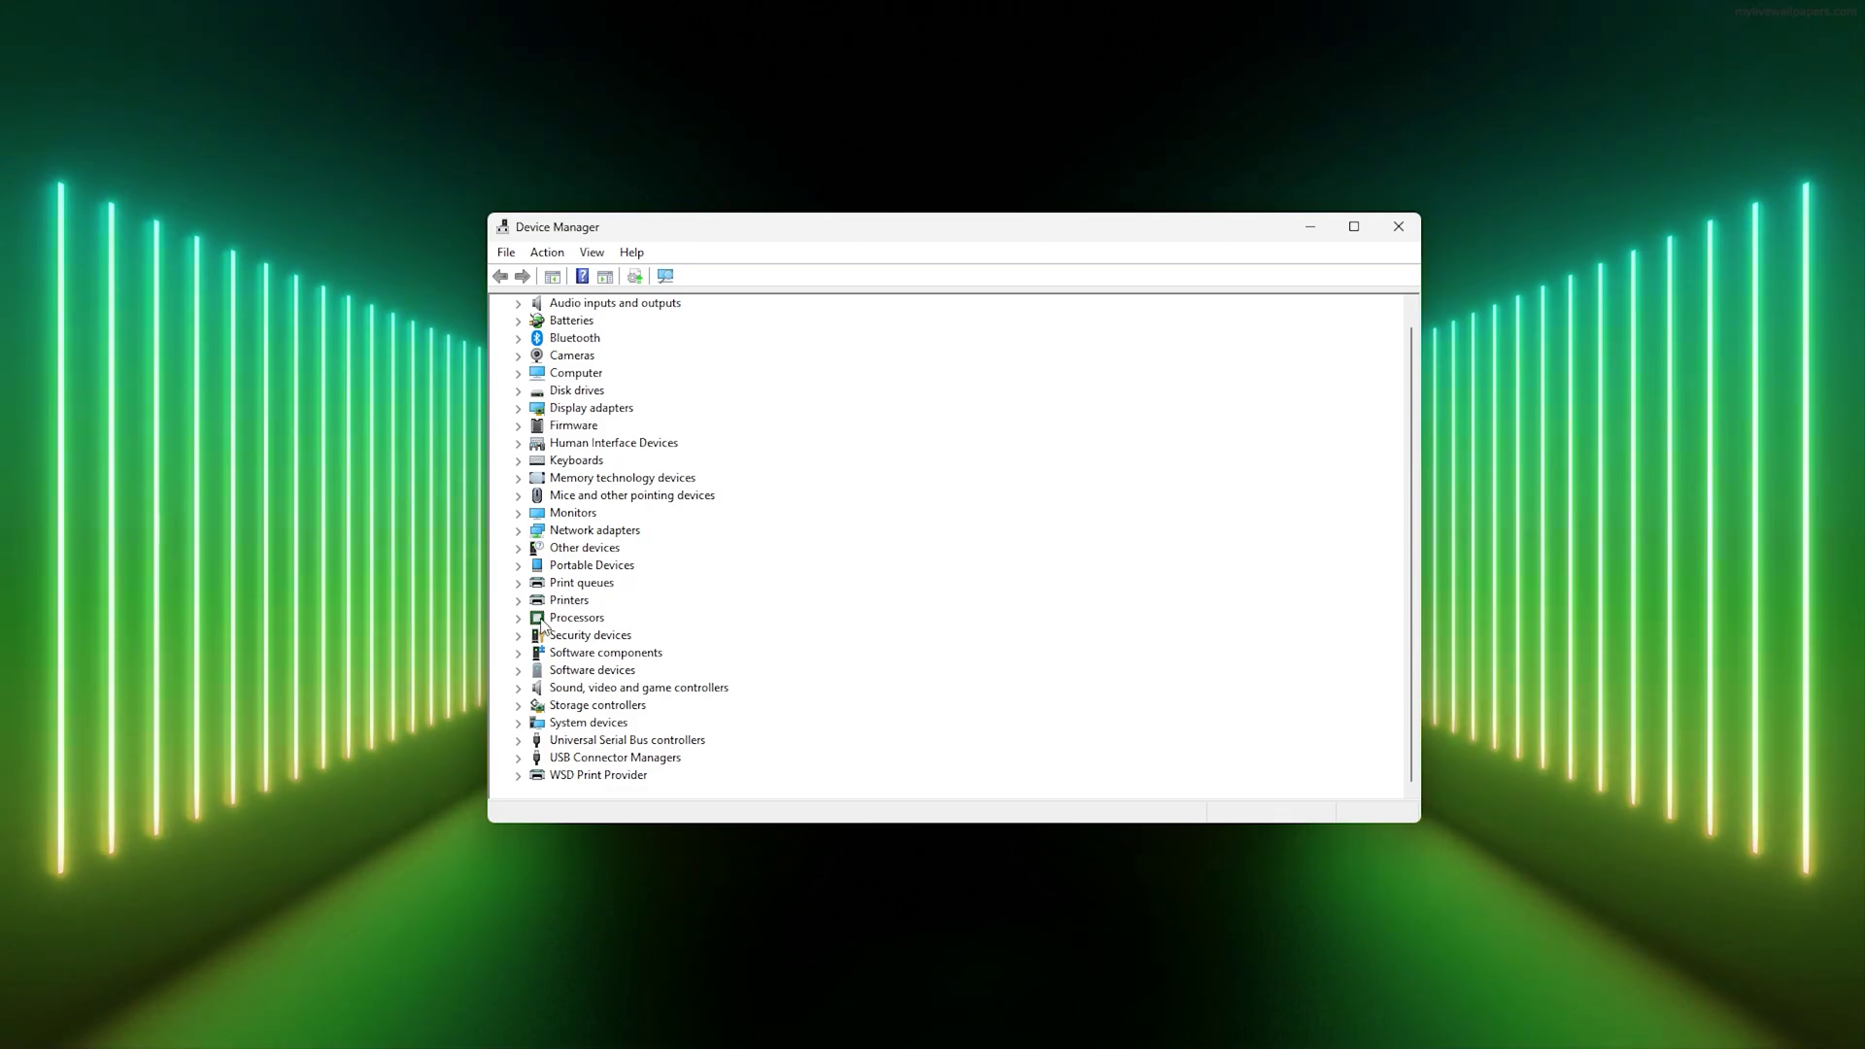
scroll(521, 672, "up", 1)
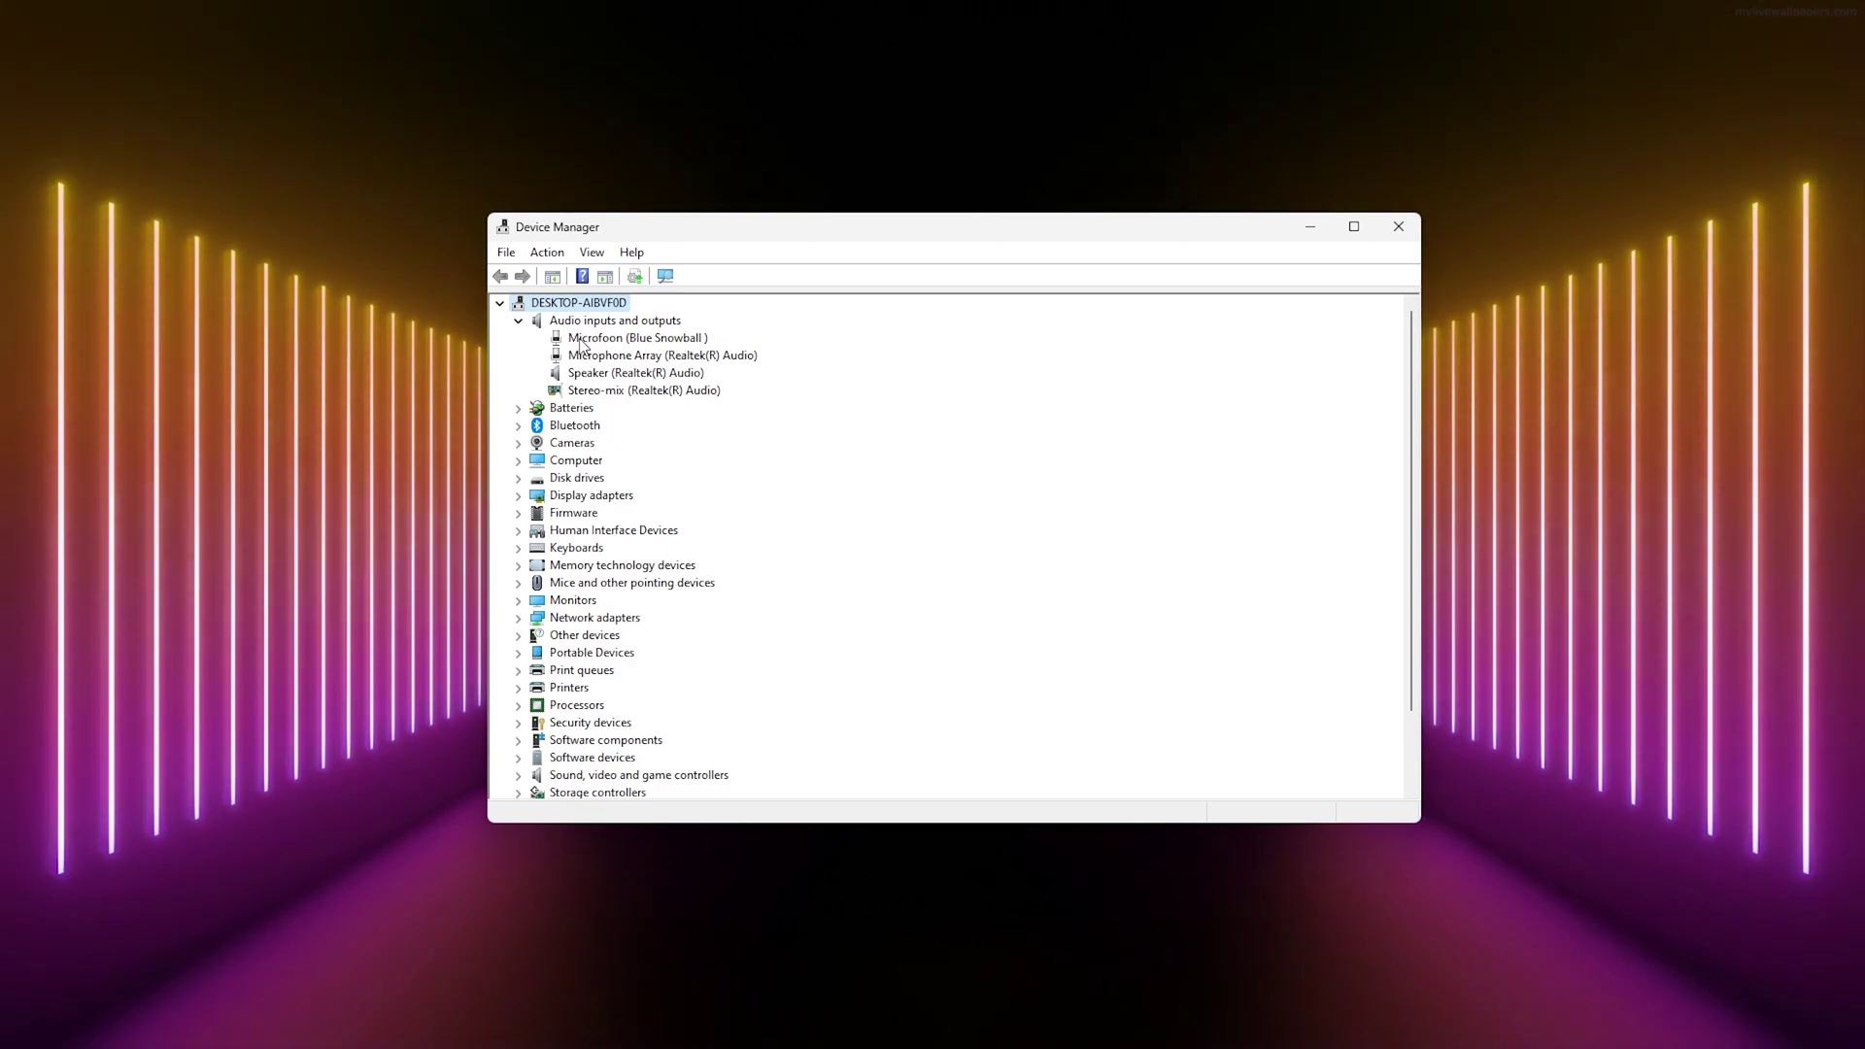
Step: Choose Update driver from the Microfoon (Blue Snowball) context menu
right_click(616, 342)
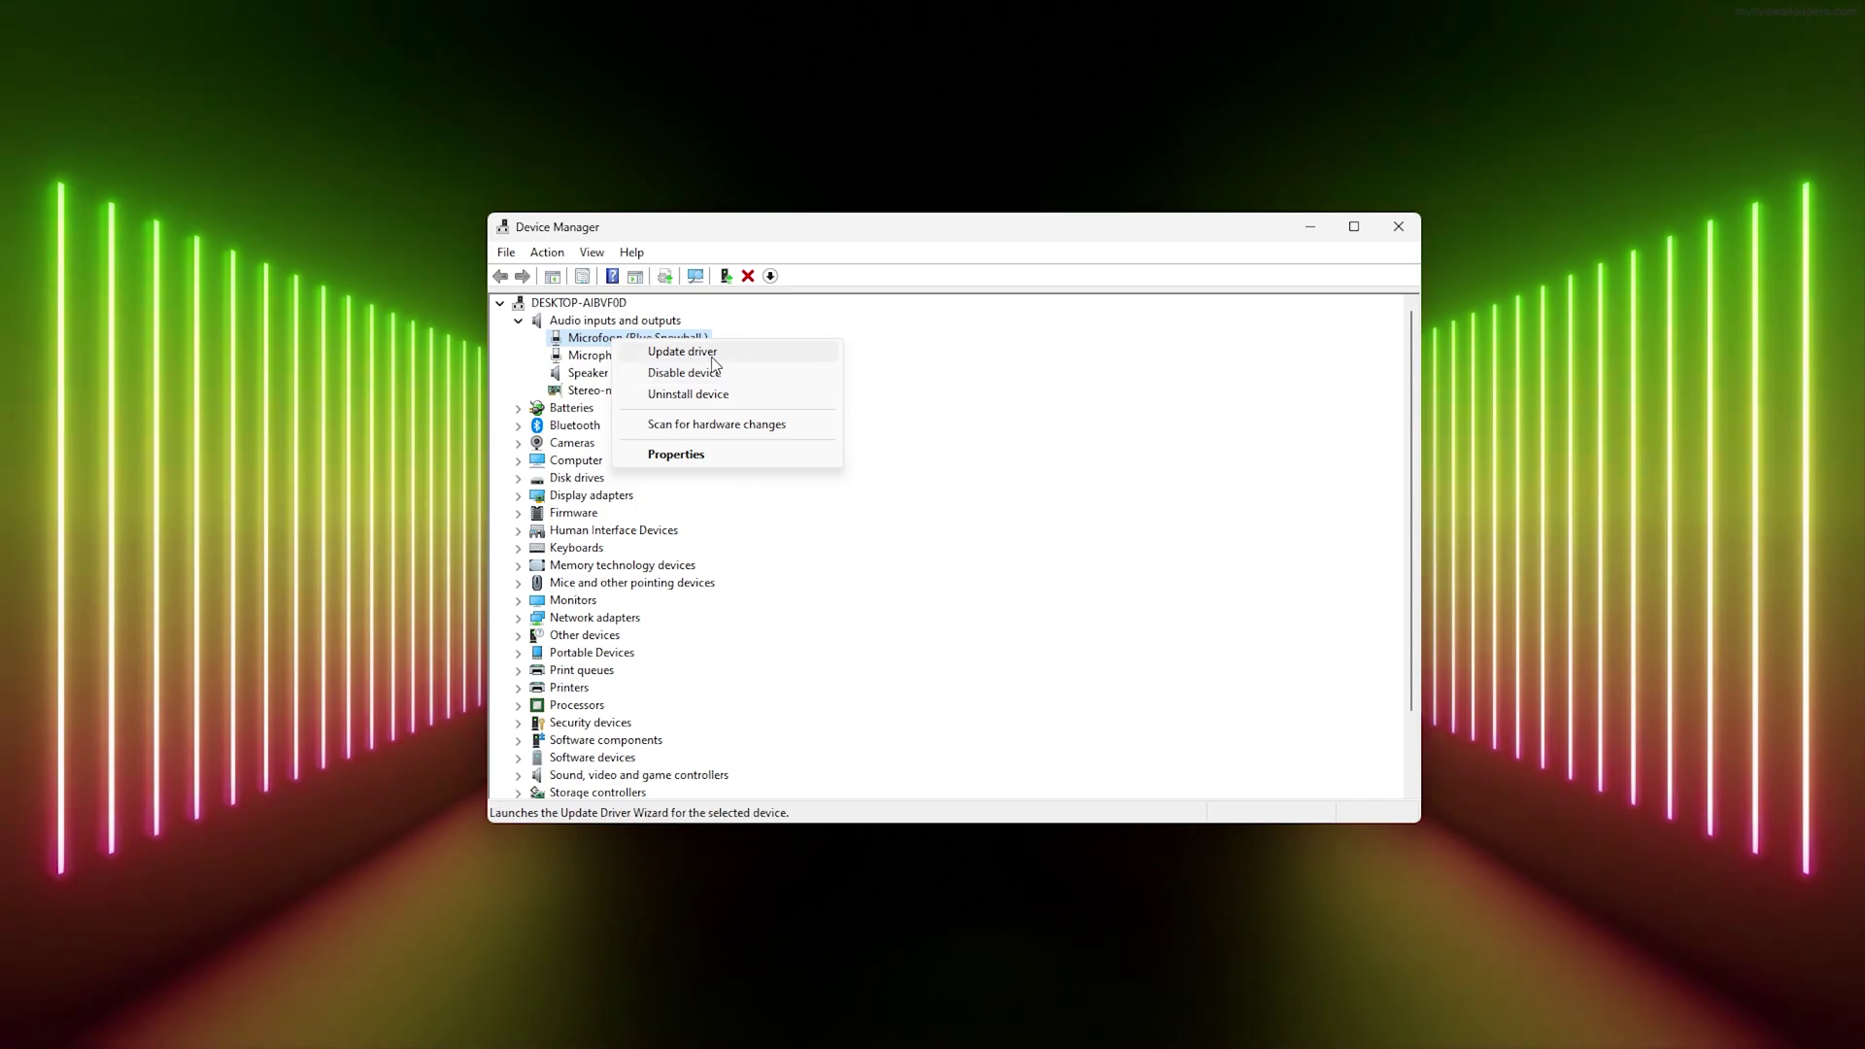
left_click(709, 363)
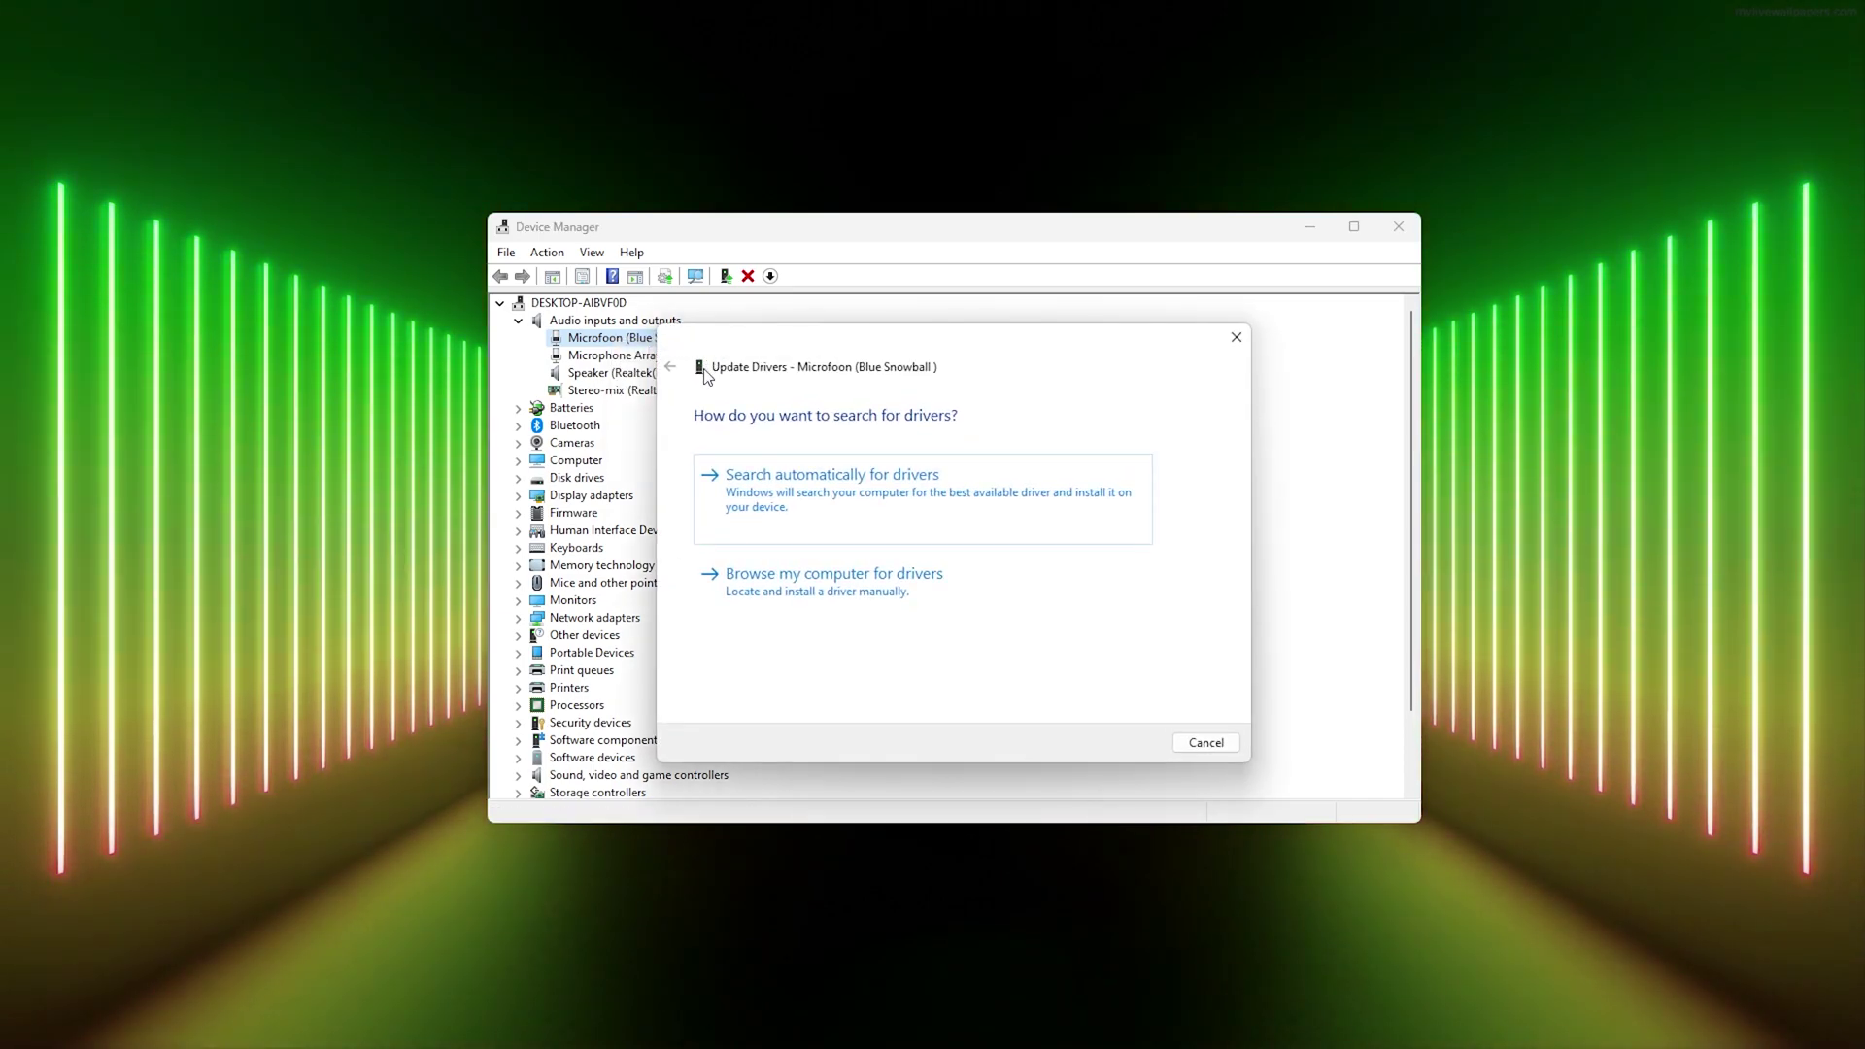
Step: Search automatically for a Blue Snowball driver, confirming Audio Endpoint is already best
left_click(777, 497)
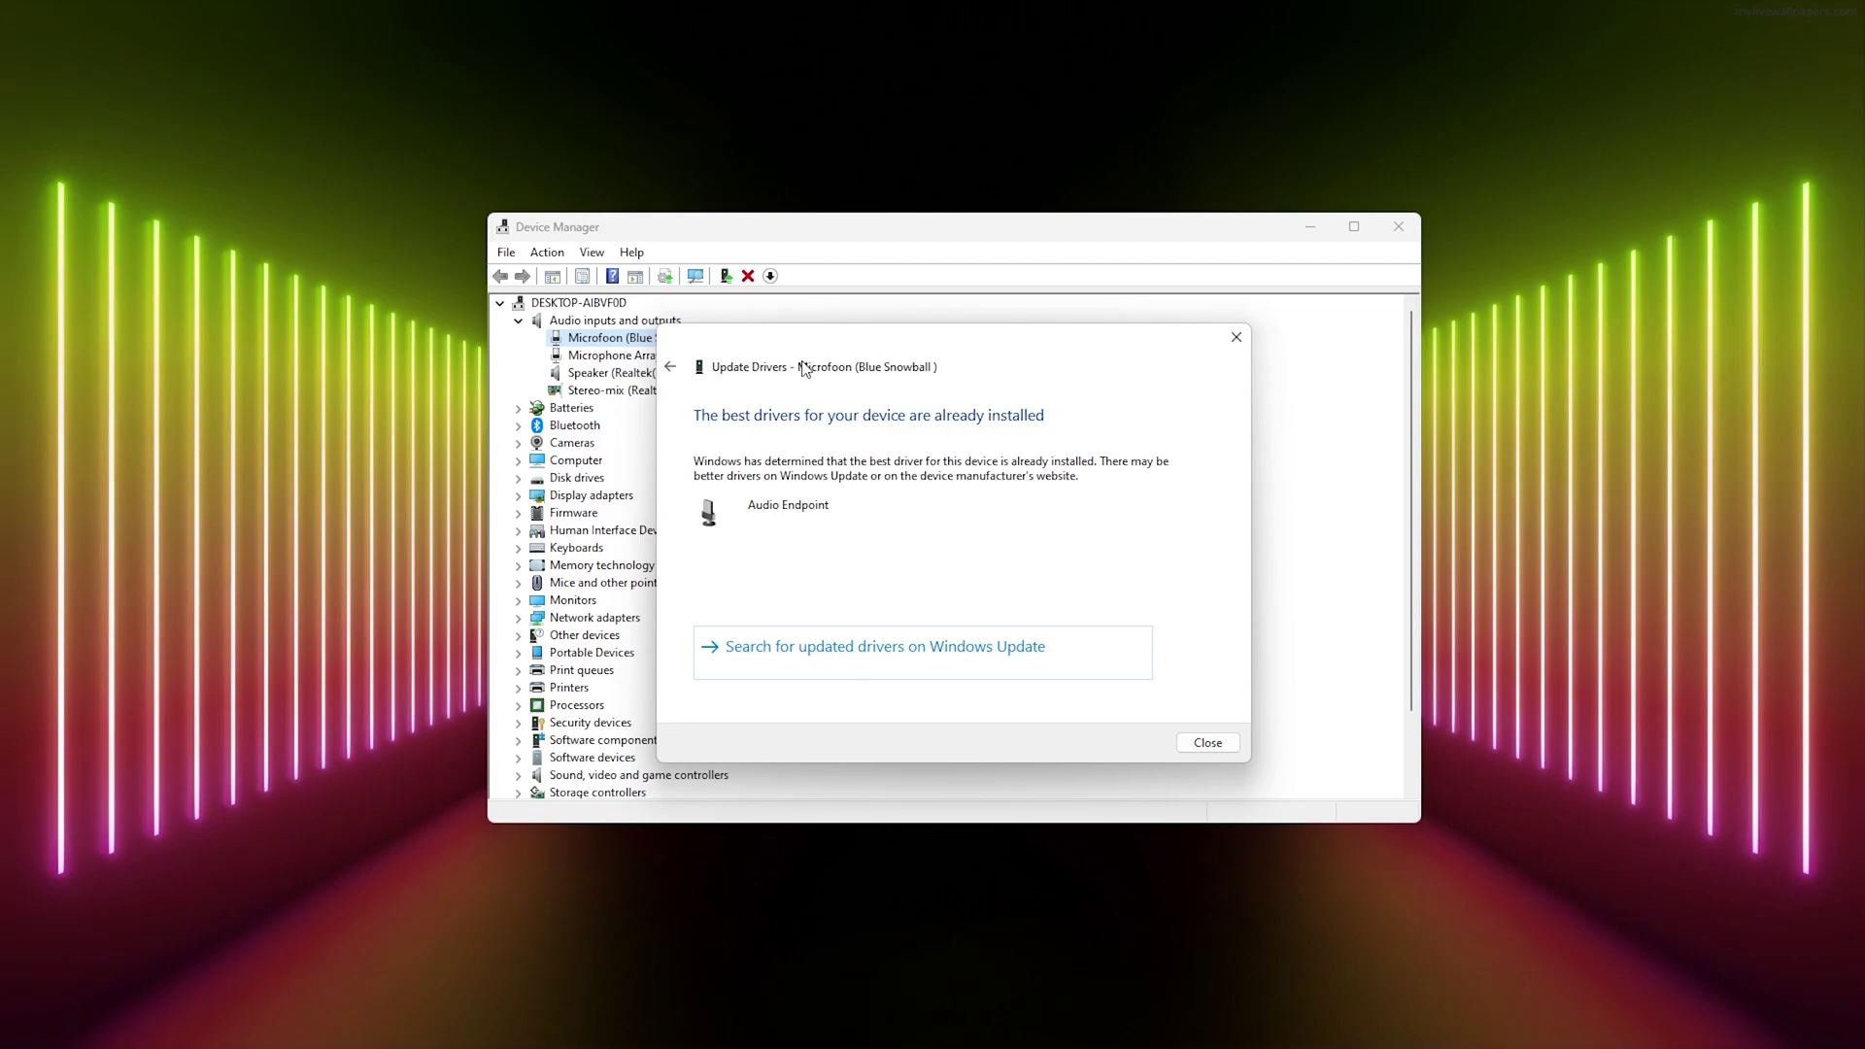
left_click_drag(802, 339, 808, 342)
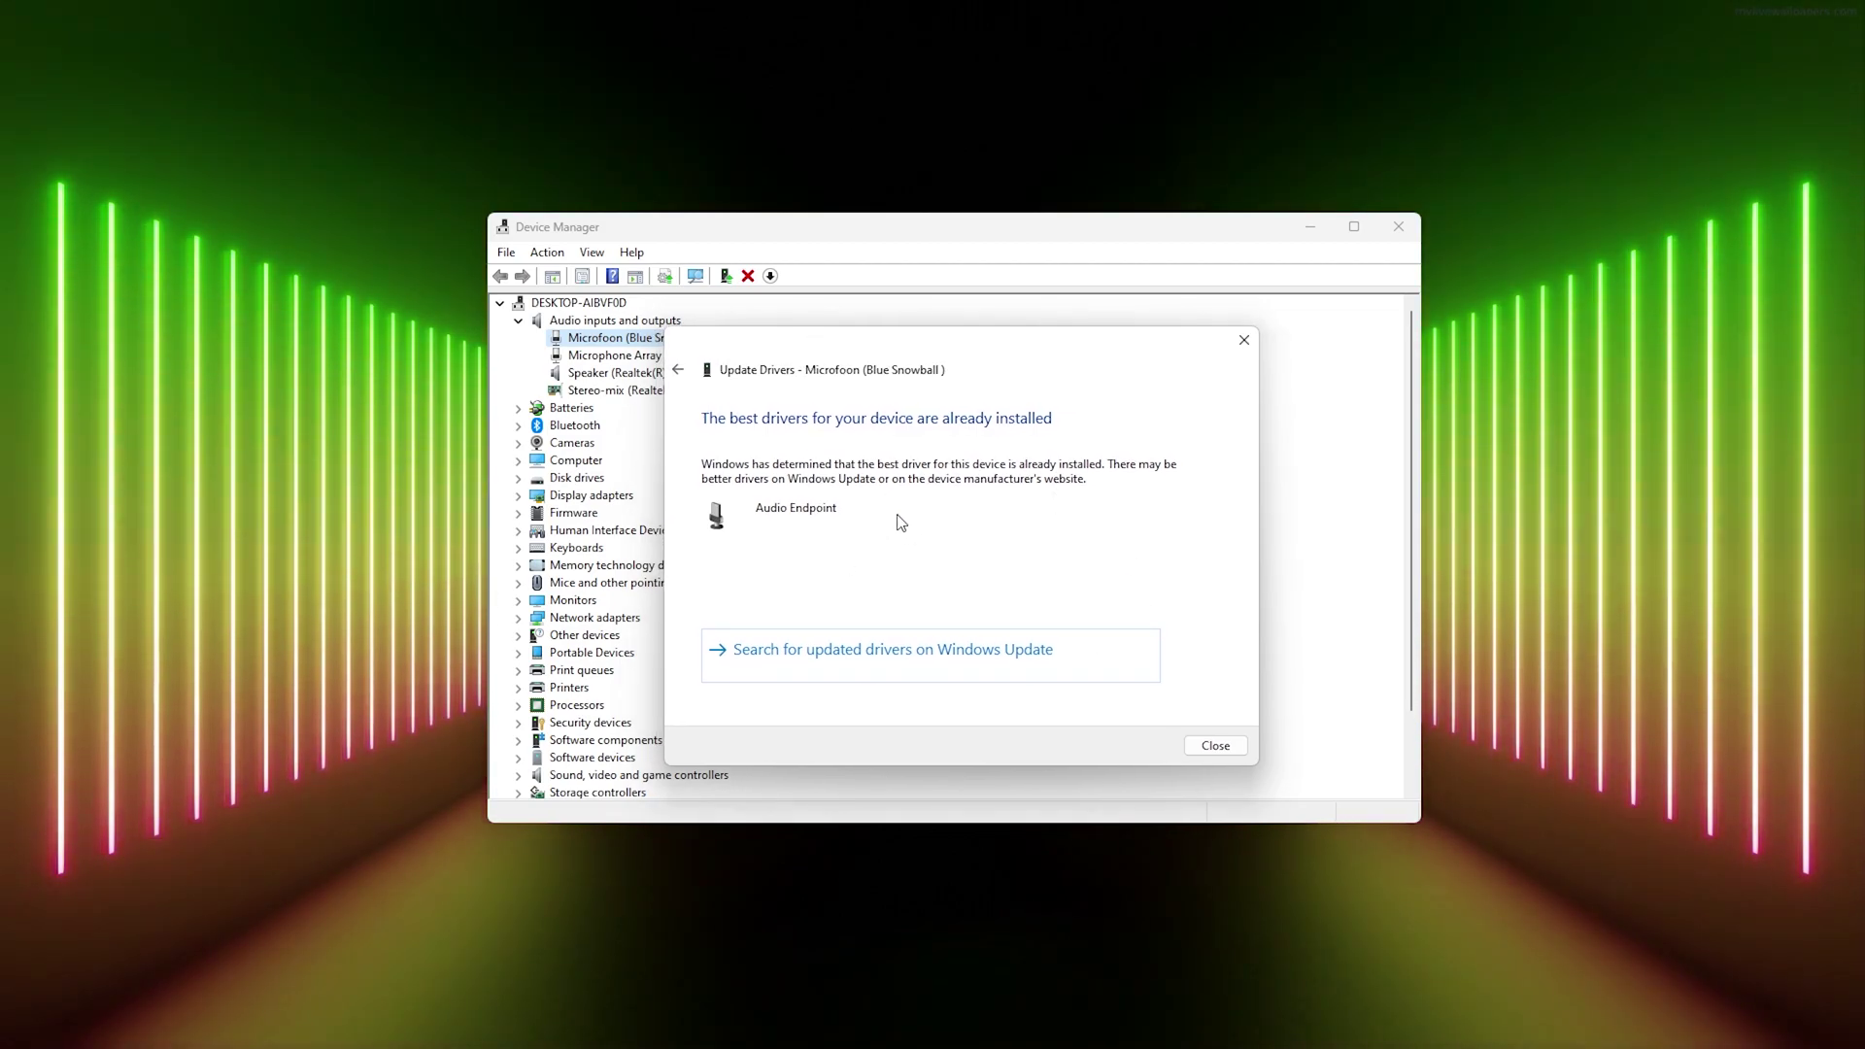